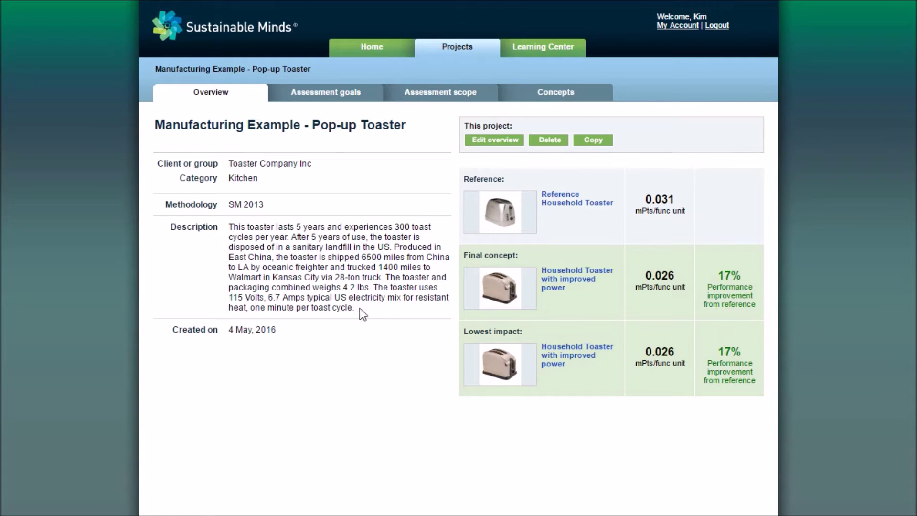
- Show the Pop-up Toaster project's Concepts list of reference and alternative toasters
{"action": "left_click", "coordinate": [567, 99]}
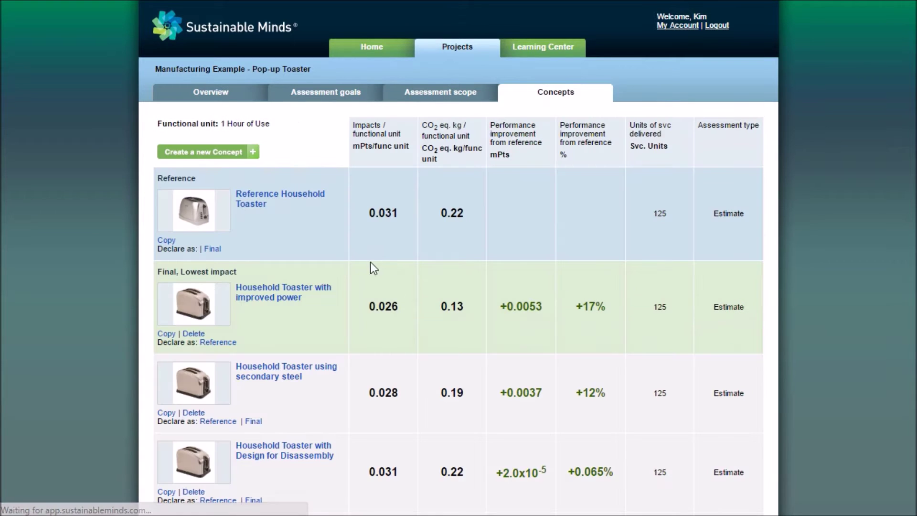
{"action": "scroll", "coordinate": [364, 306], "scroll_direction": "down", "scroll_amount": 2}
{"action": "scroll", "coordinate": [364, 306], "scroll_direction": "down", "scroll_amount": 3}
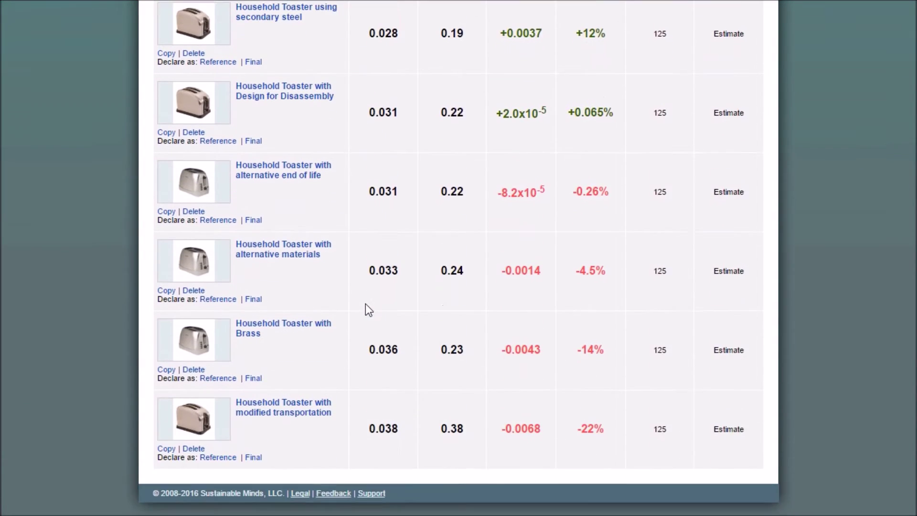
{"action": "scroll", "coordinate": [364, 306], "scroll_direction": "up", "scroll_amount": 1}
{"action": "scroll", "coordinate": [364, 306], "scroll_direction": "up", "scroll_amount": 4}
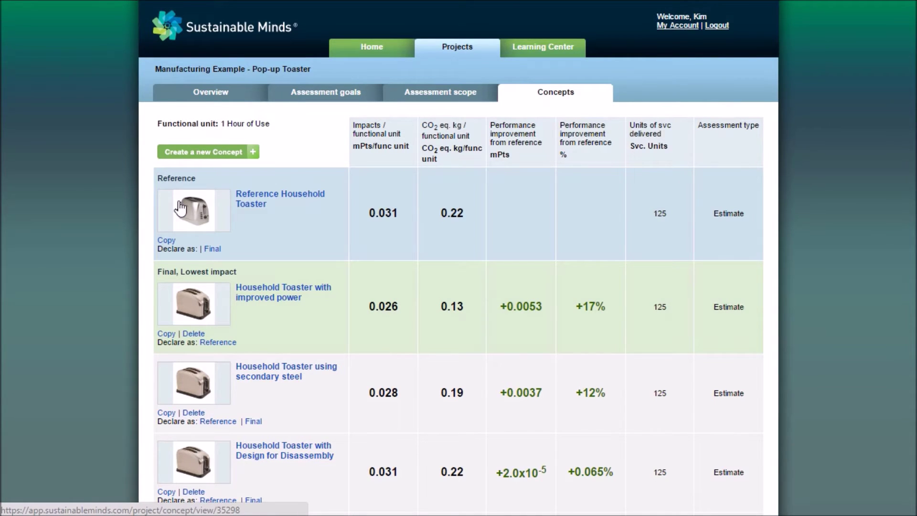
- Open the Reference Household Toaster's System BOM, expand Metal parts, and begin a new part
{"action": "left_click", "coordinate": [310, 203]}
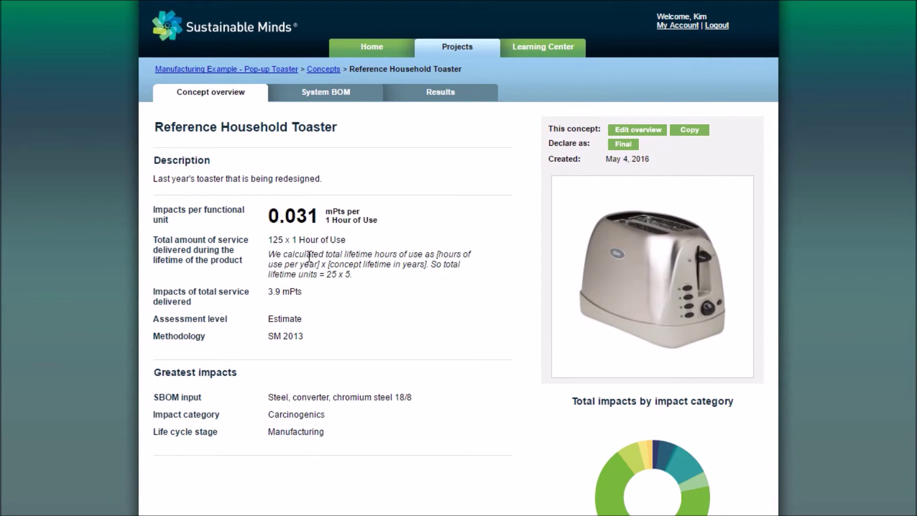
{"action": "left_click", "coordinate": [344, 92]}
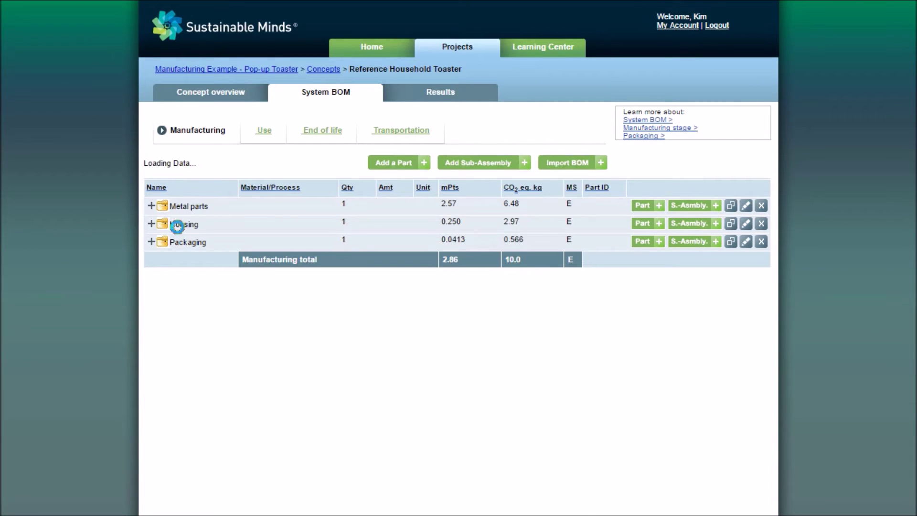
{"action": "left_click", "coordinate": [152, 207]}
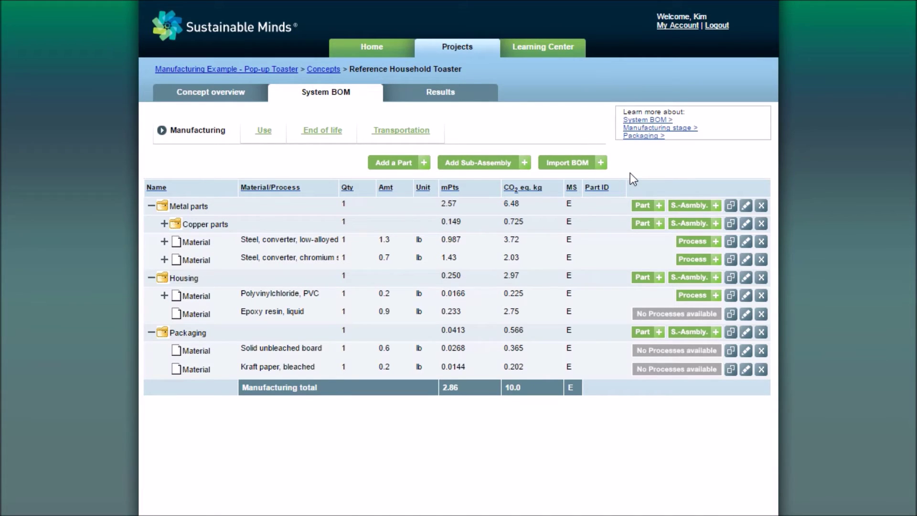
{"action": "left_click", "coordinate": [398, 163]}
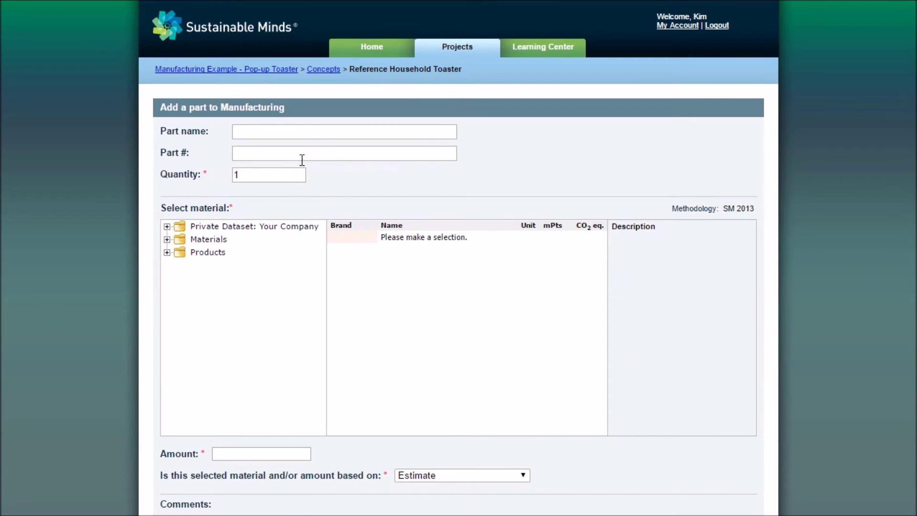
- Name the new part 'Handle' and pick Aluminium, production mix under Non-ferrous metals
{"action": "left_click", "coordinate": [324, 133]}
{"action": "type", "text": "Ha"}
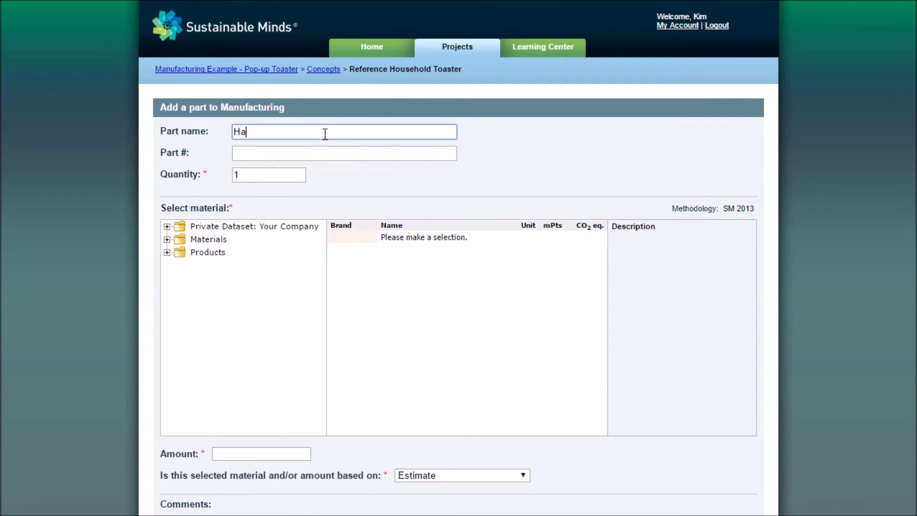
{"action": "type", "text": "ndle"}
{"action": "left_click", "coordinate": [167, 240]}
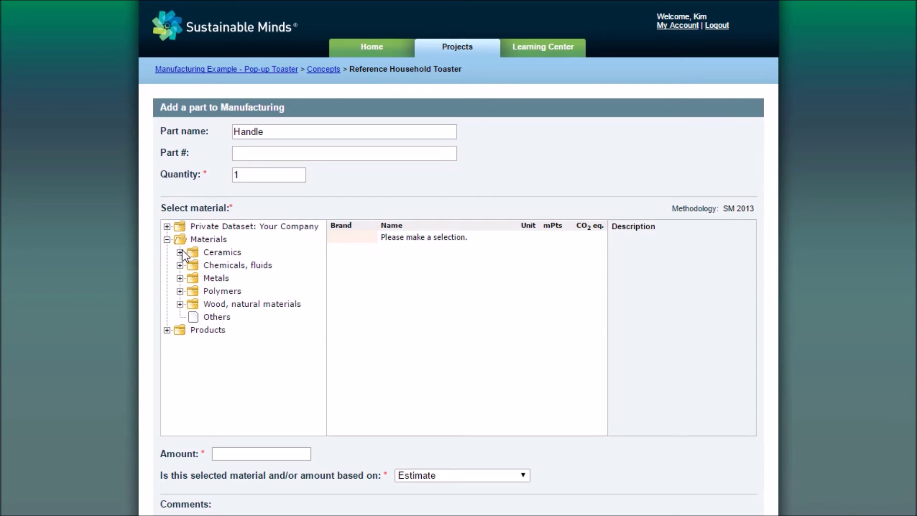
{"action": "left_click", "coordinate": [180, 278]}
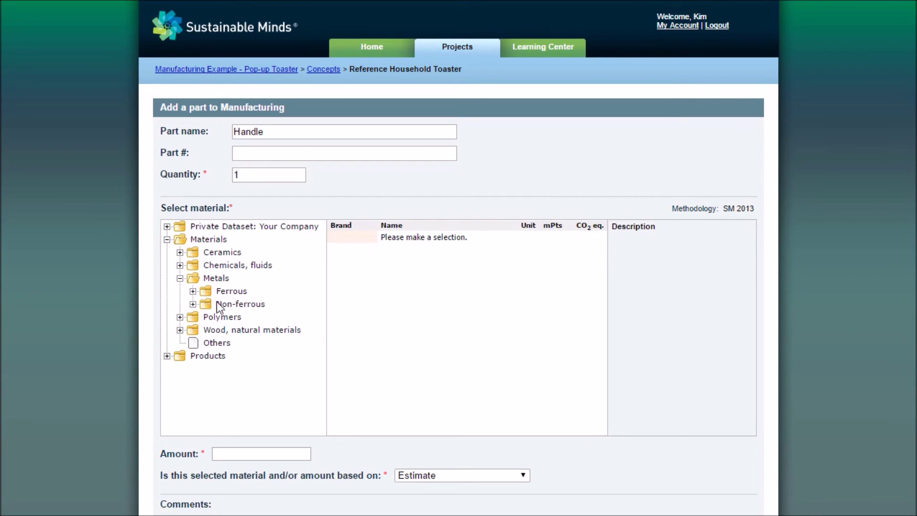
{"action": "left_click", "coordinate": [194, 292]}
{"action": "left_click", "coordinate": [193, 330]}
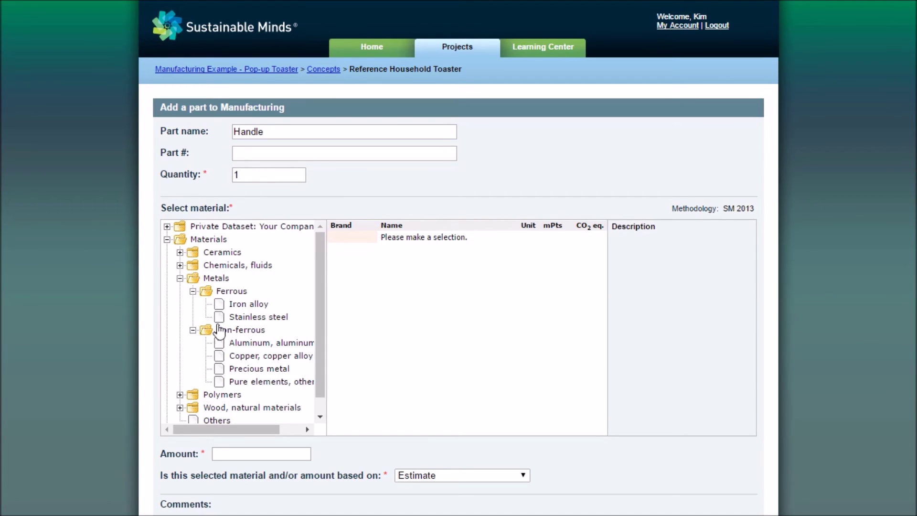
{"action": "left_click", "coordinate": [271, 344]}
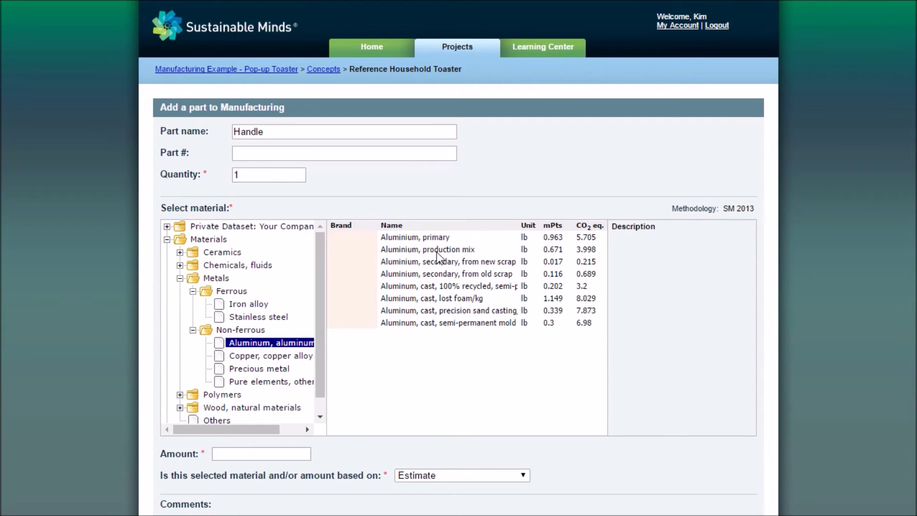
{"action": "left_click", "coordinate": [439, 251]}
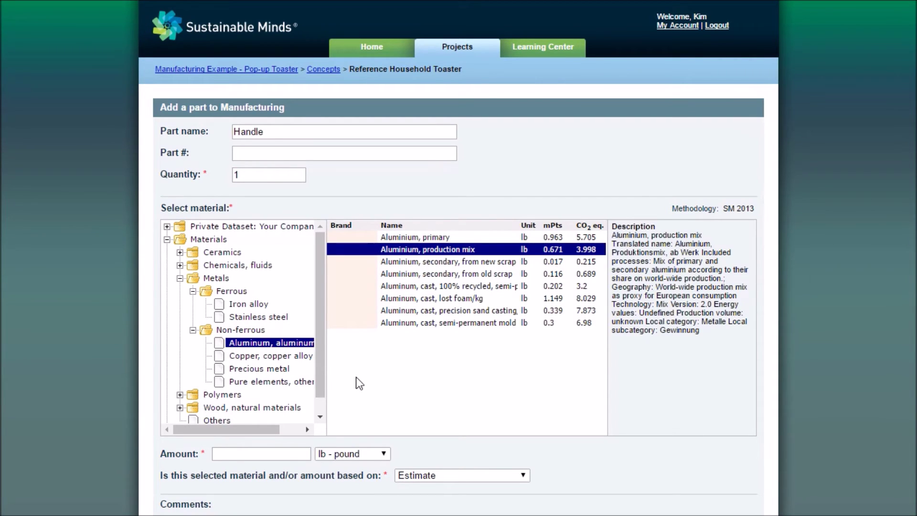
- Give the Handle an estimated 0.2 lb and comment 'Demo', then save it
{"action": "left_click", "coordinate": [257, 459]}
{"action": "type", "text": "0.2"}
{"action": "left_click", "coordinate": [494, 478]}
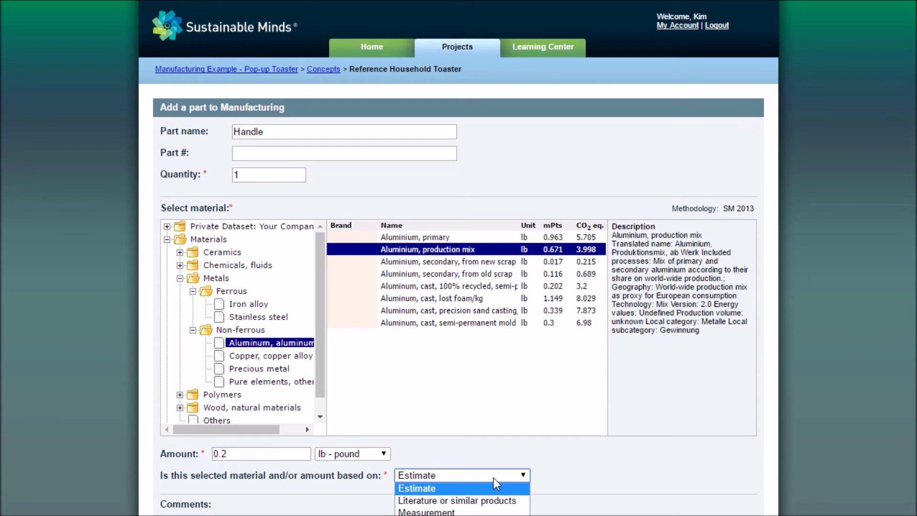
{"action": "left_click", "coordinate": [494, 478]}
{"action": "scroll", "coordinate": [562, 477], "scroll_direction": "down", "scroll_amount": 4}
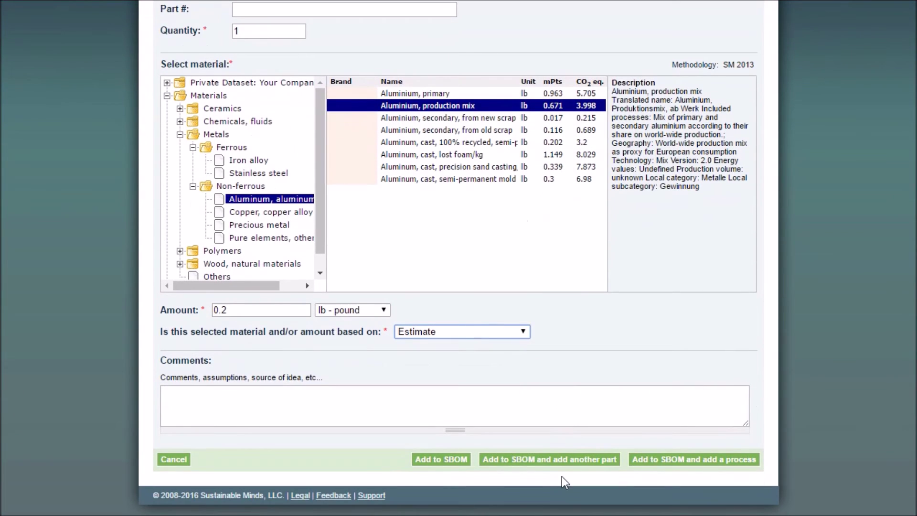
{"action": "left_click", "coordinate": [332, 415]}
{"action": "type", "text": "Dem"}
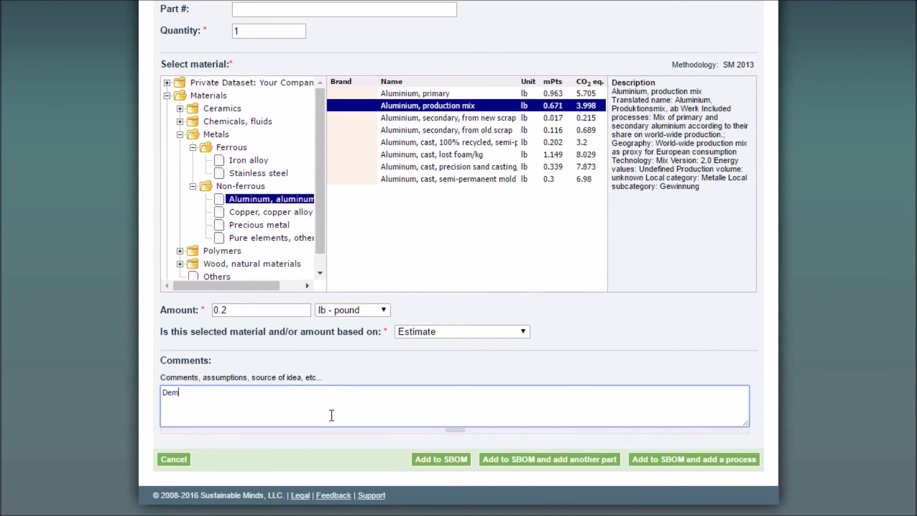
{"action": "type", "text": "o"}
{"action": "left_click", "coordinate": [684, 463]}
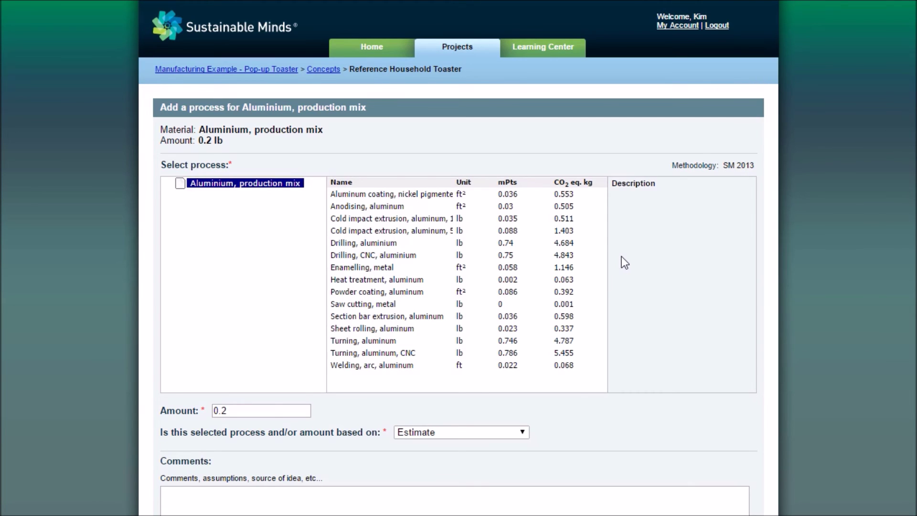
- Add Powder coating, aluminum at 0.2 ft² to the Handle in the SBOM
{"action": "left_click", "coordinate": [373, 294]}
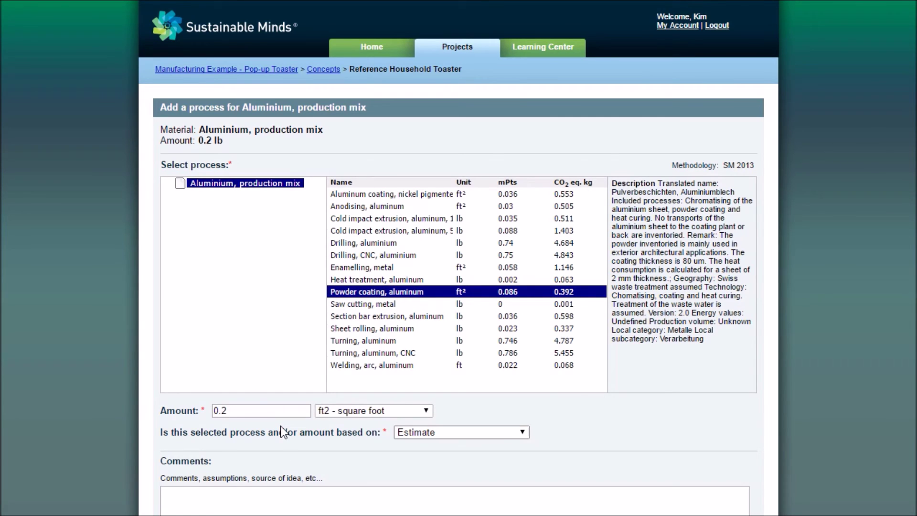
{"action": "scroll", "coordinate": [281, 431], "scroll_direction": "down", "scroll_amount": 2}
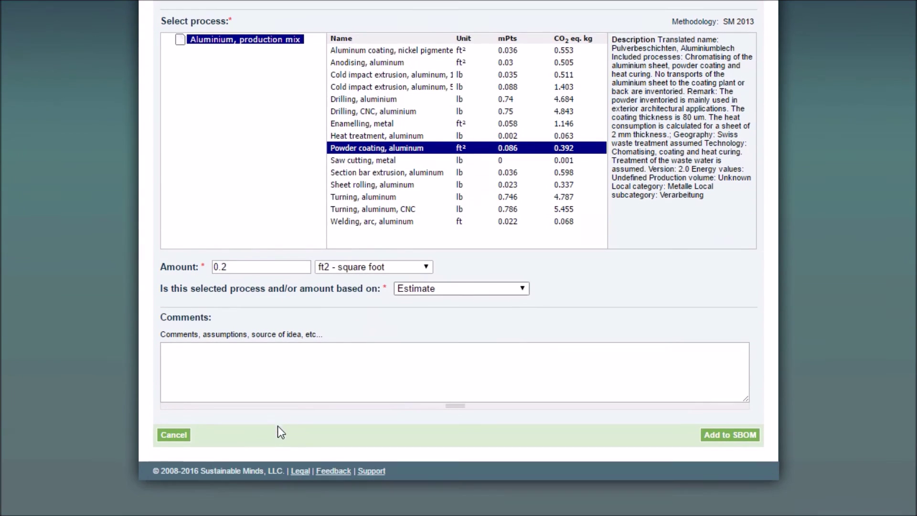
{"action": "left_click", "coordinate": [746, 434]}
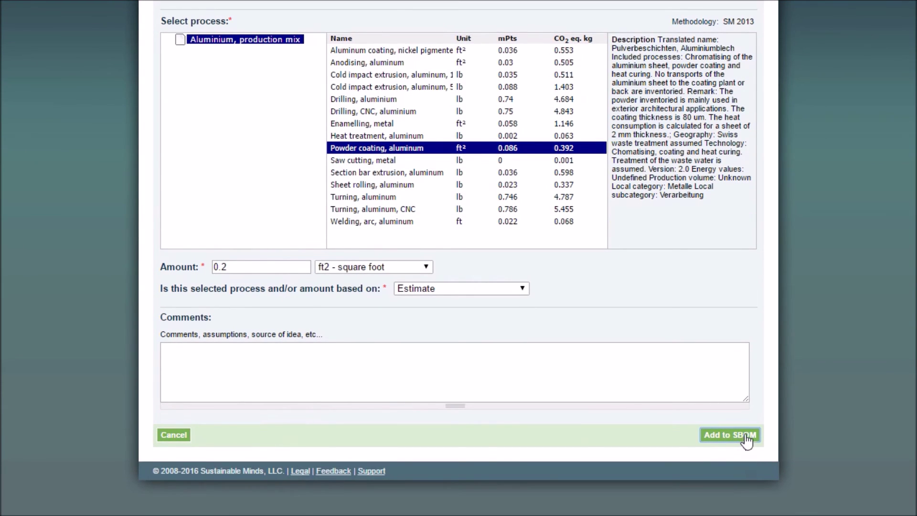